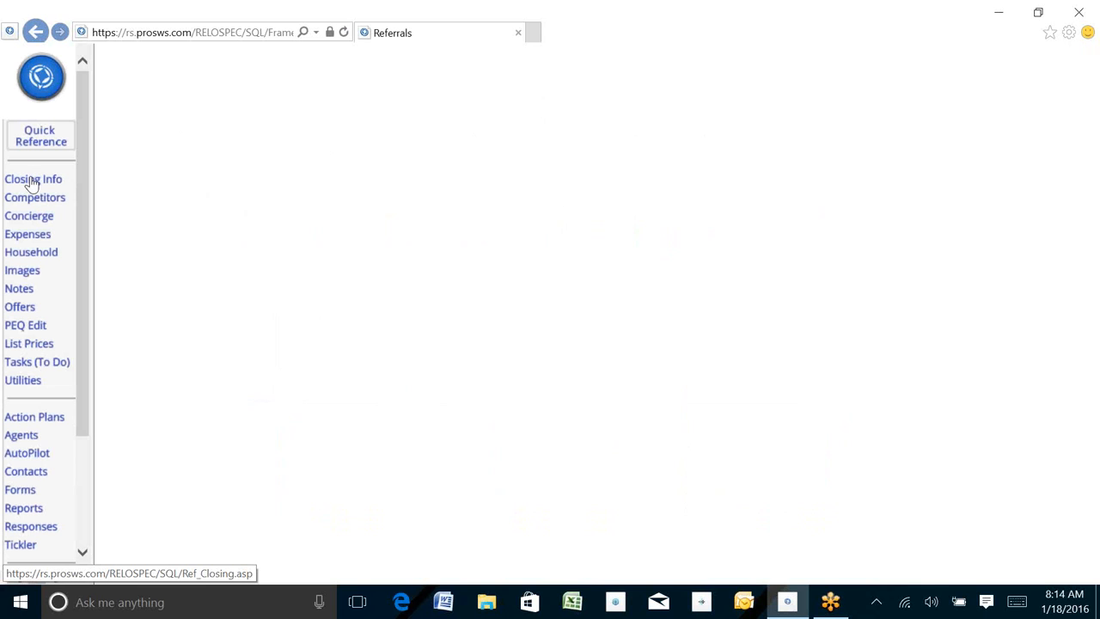
Open the selected referral's closing information and enter 1/1/15 as the contract date.
click(32, 182)
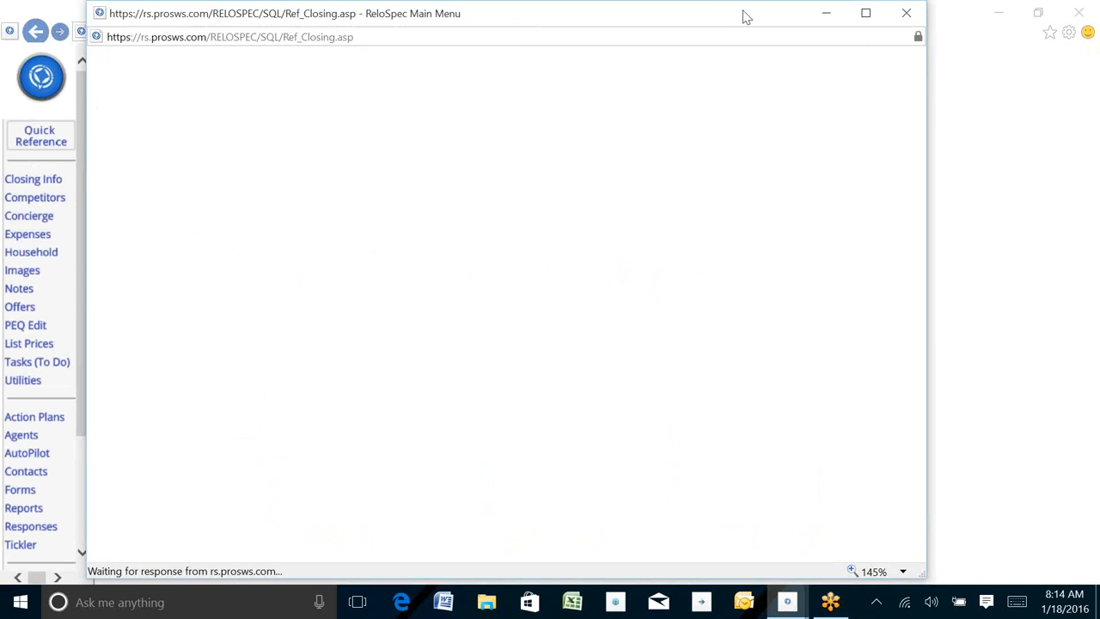
drag(744, 21, 930, 63)
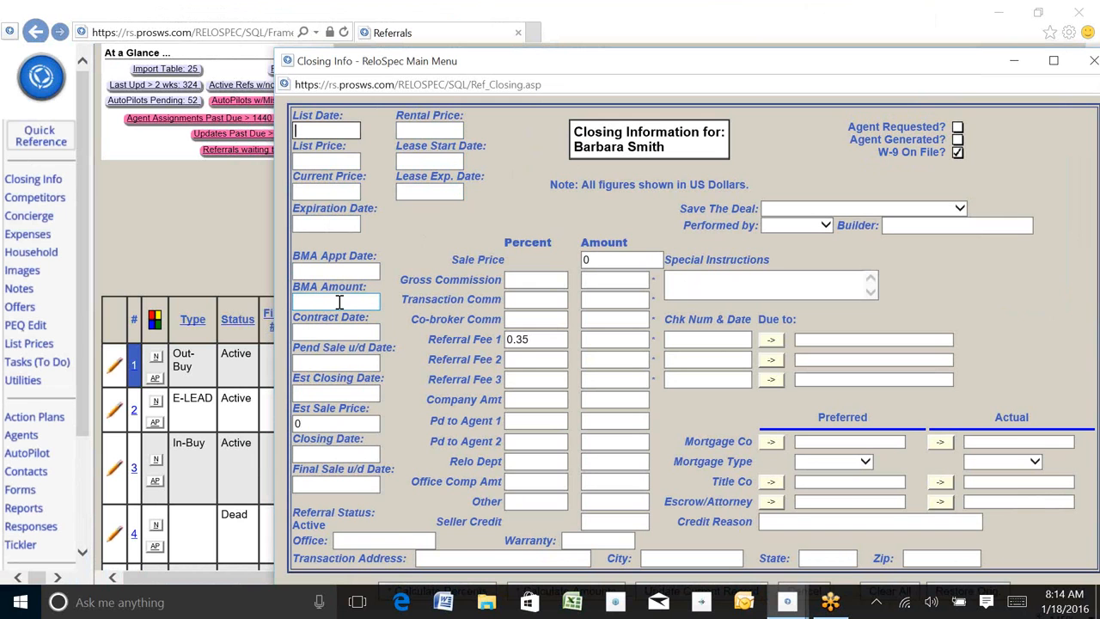
click(315, 328)
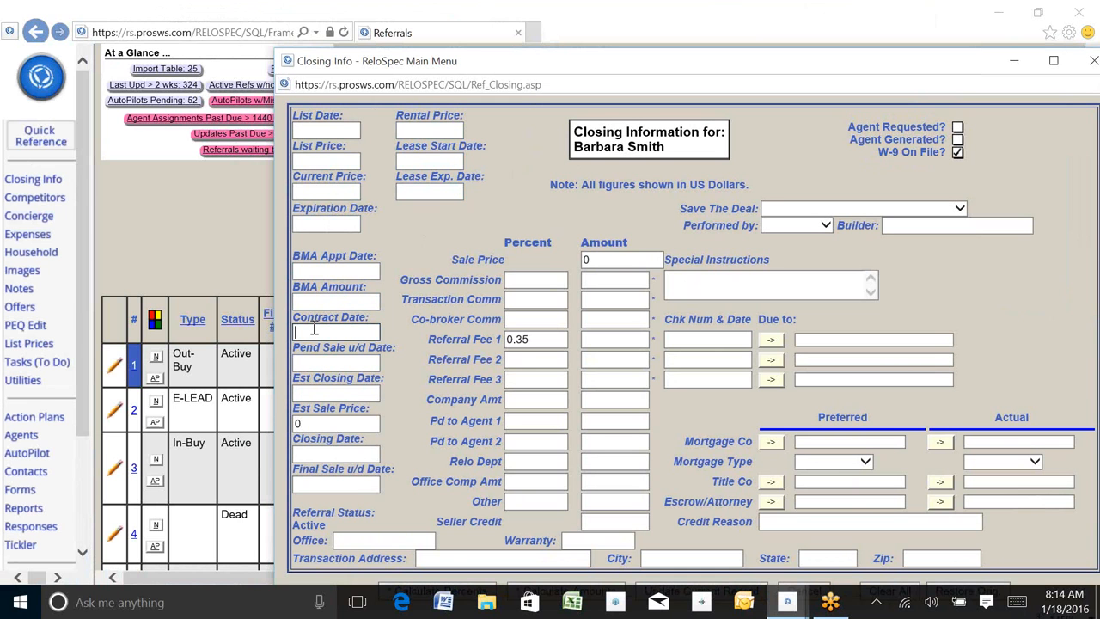
text(1/1/15)
click(514, 241)
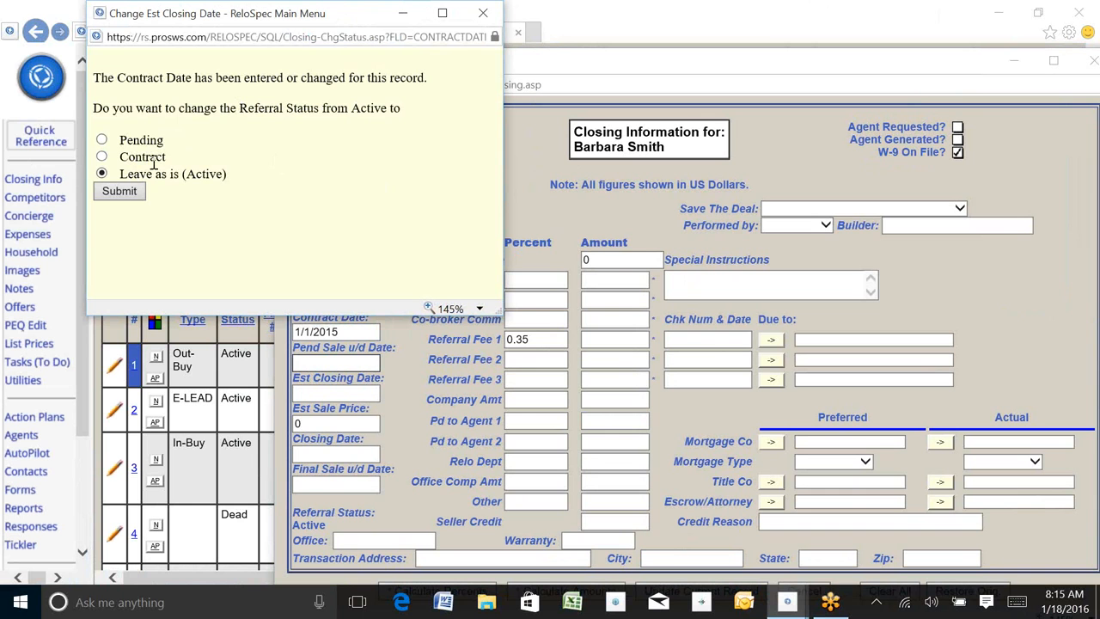
Change the referral status to Contract in the prompt for the contract date.
click(101, 158)
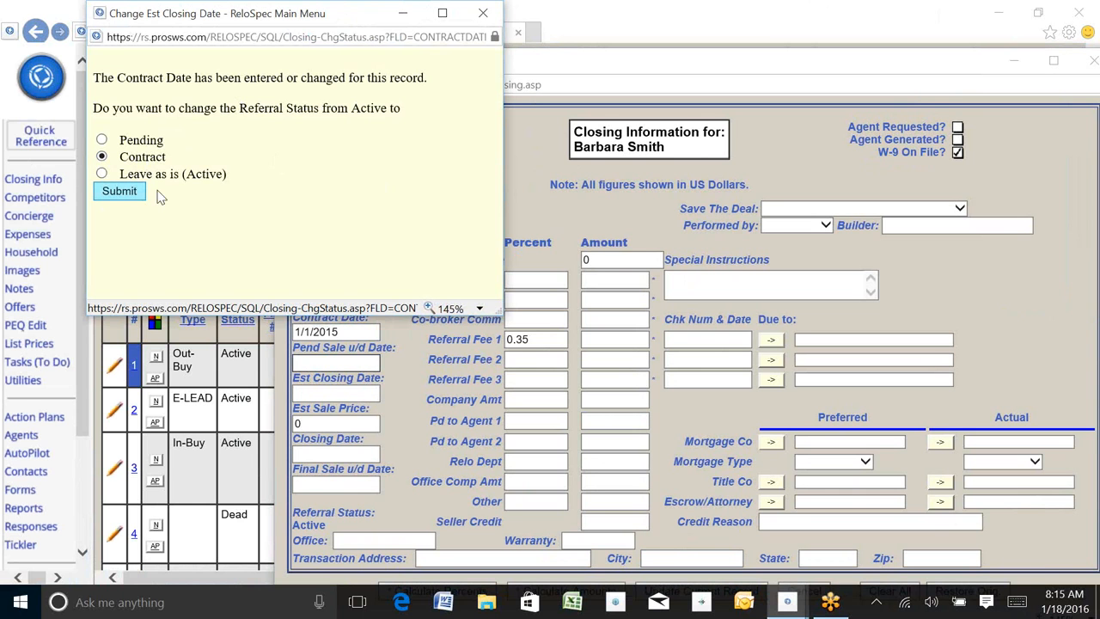
click(111, 194)
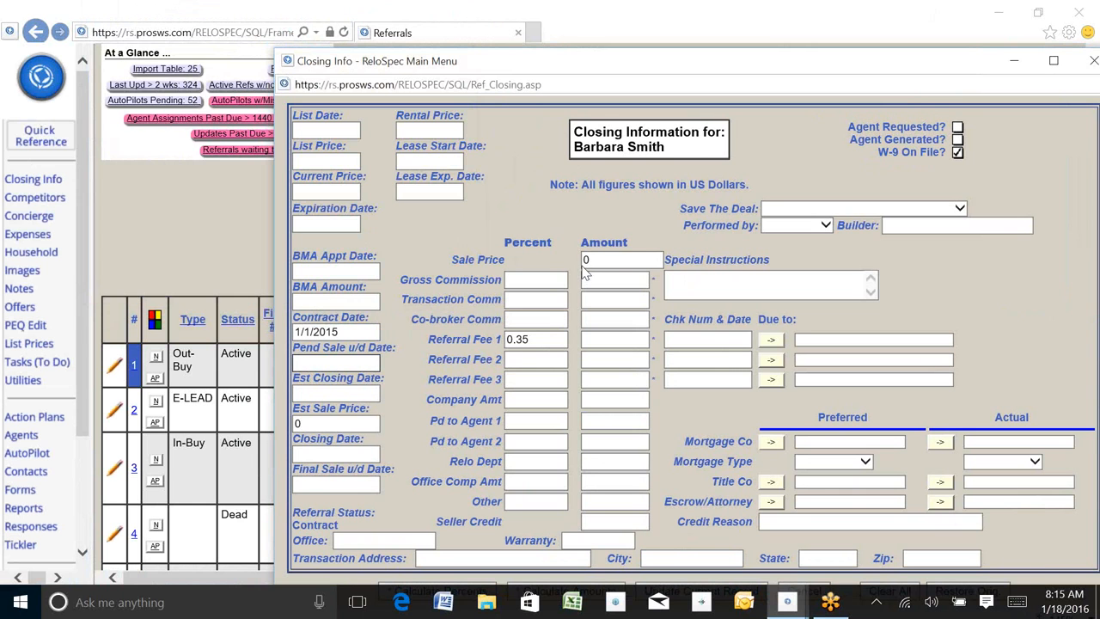
drag(293, 525, 353, 530)
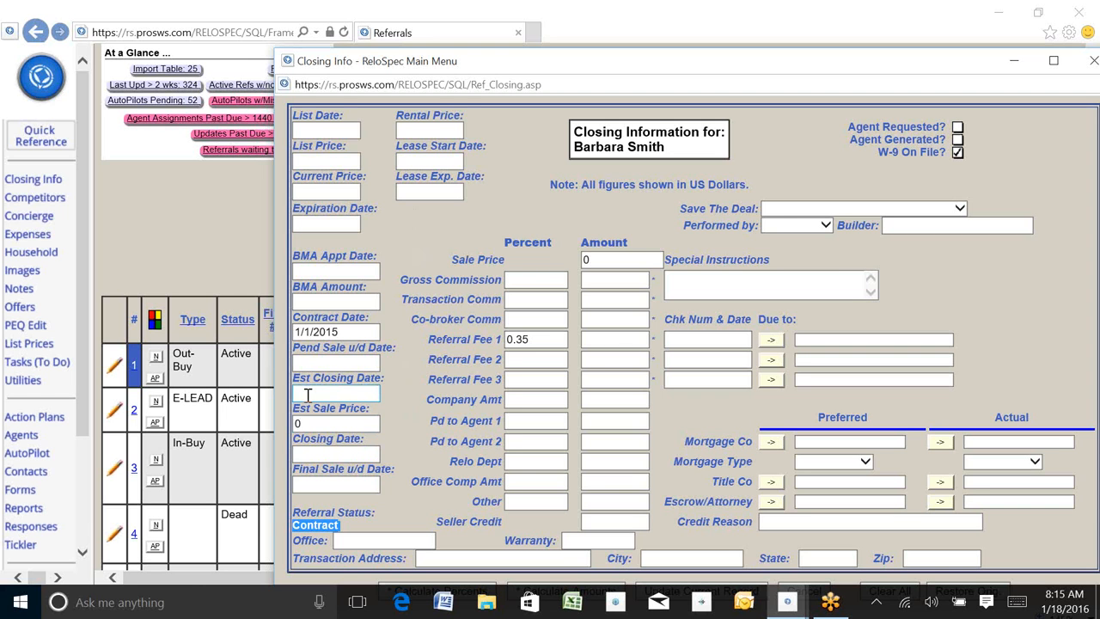
Set the sale price amount to 100000 and maximize the closing information window.
click(323, 424)
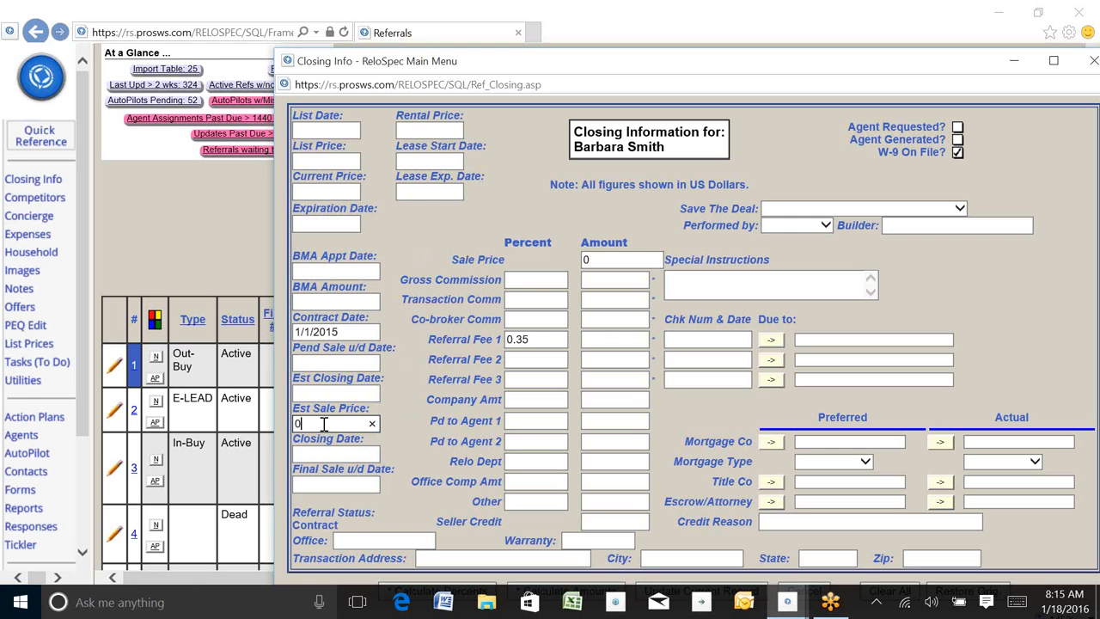
click(601, 259)
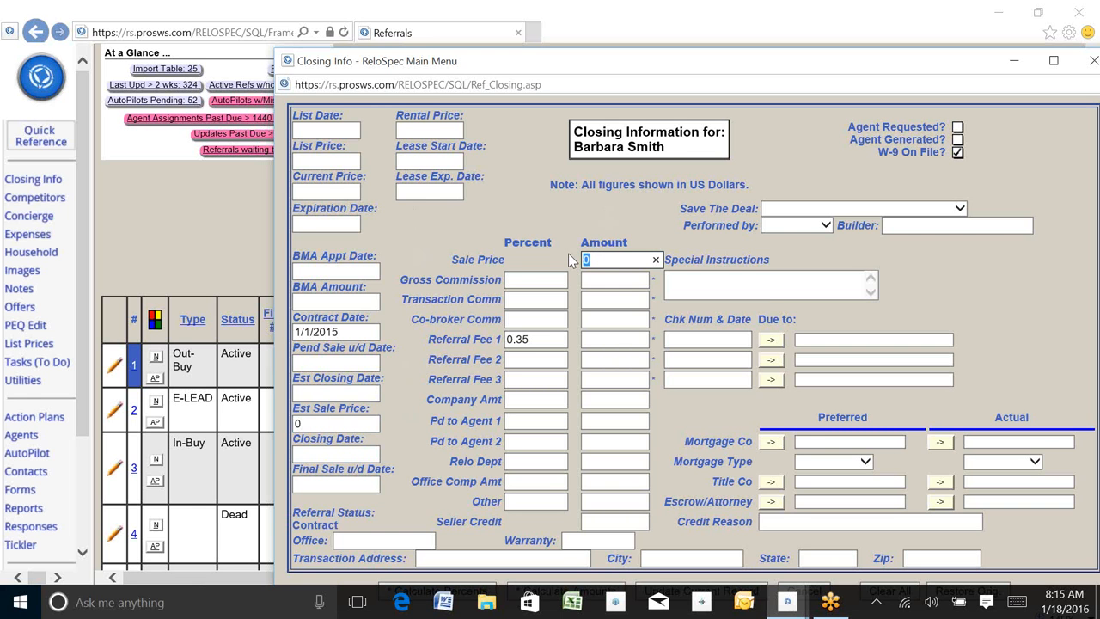
text(100000)
click(556, 340)
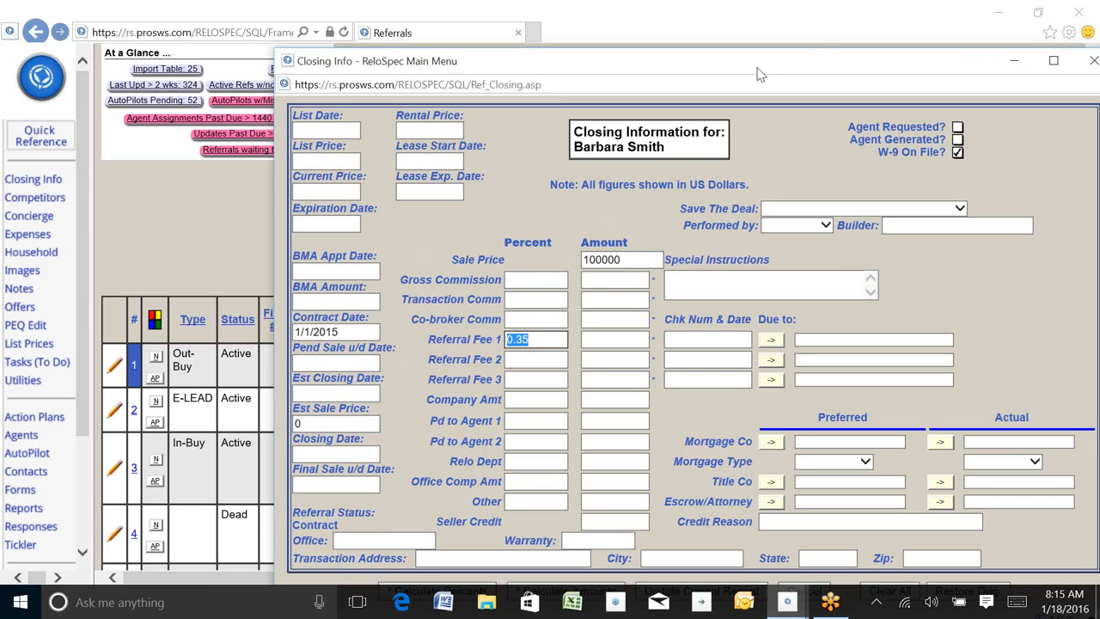
drag(728, 59, 725, 56)
double_click(725, 57)
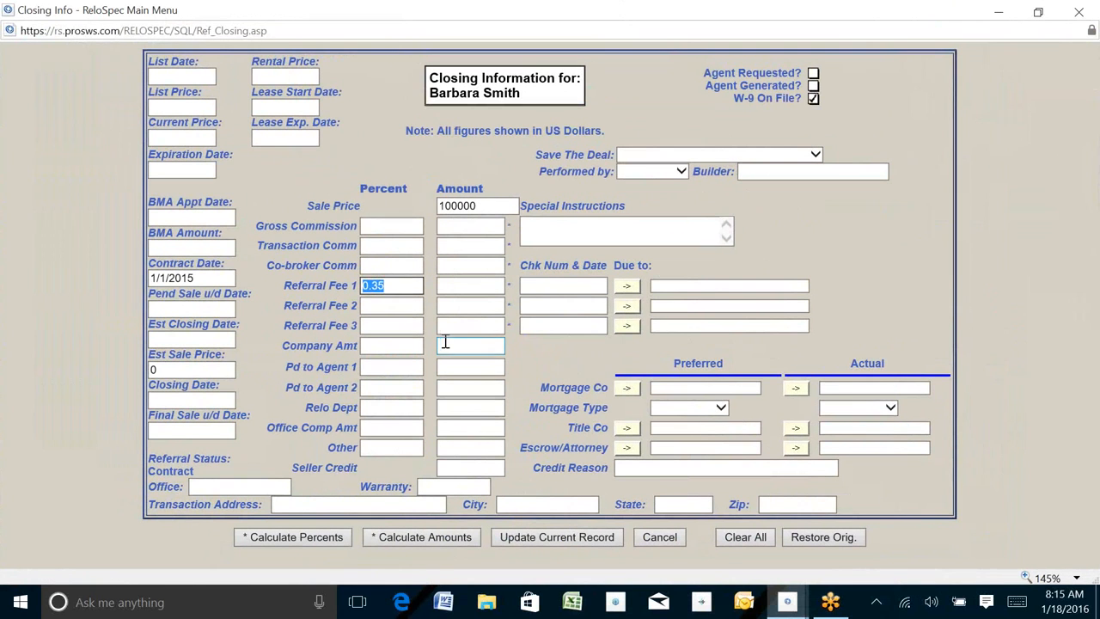
Enter .06 as the gross commission percent and .03 as the transaction commission percent, and calculate the amounts.
click(385, 225)
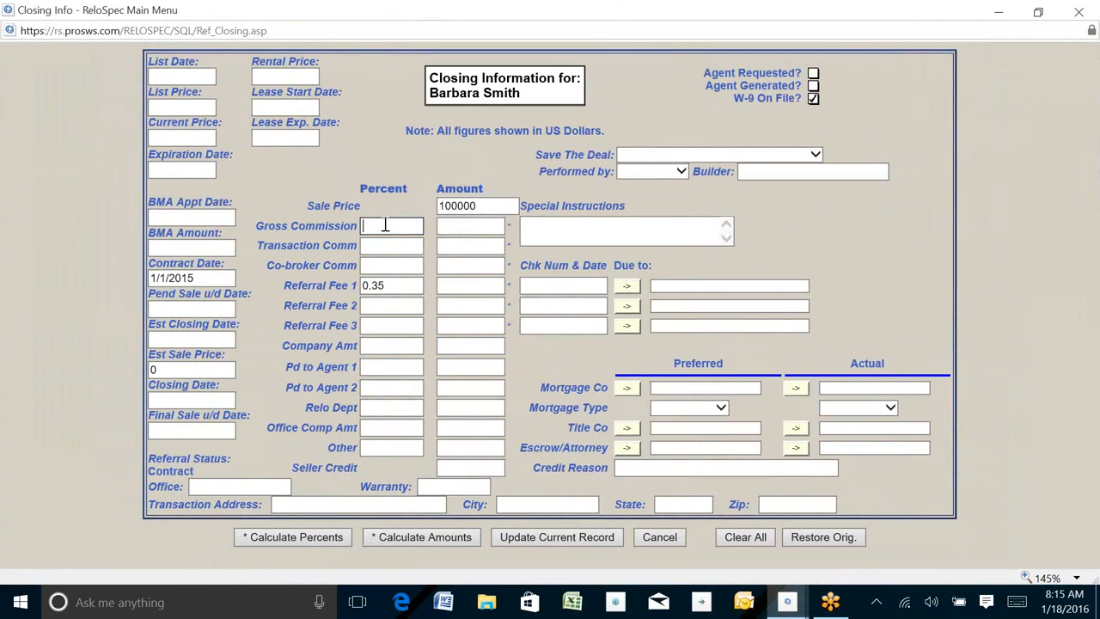
text(.06)
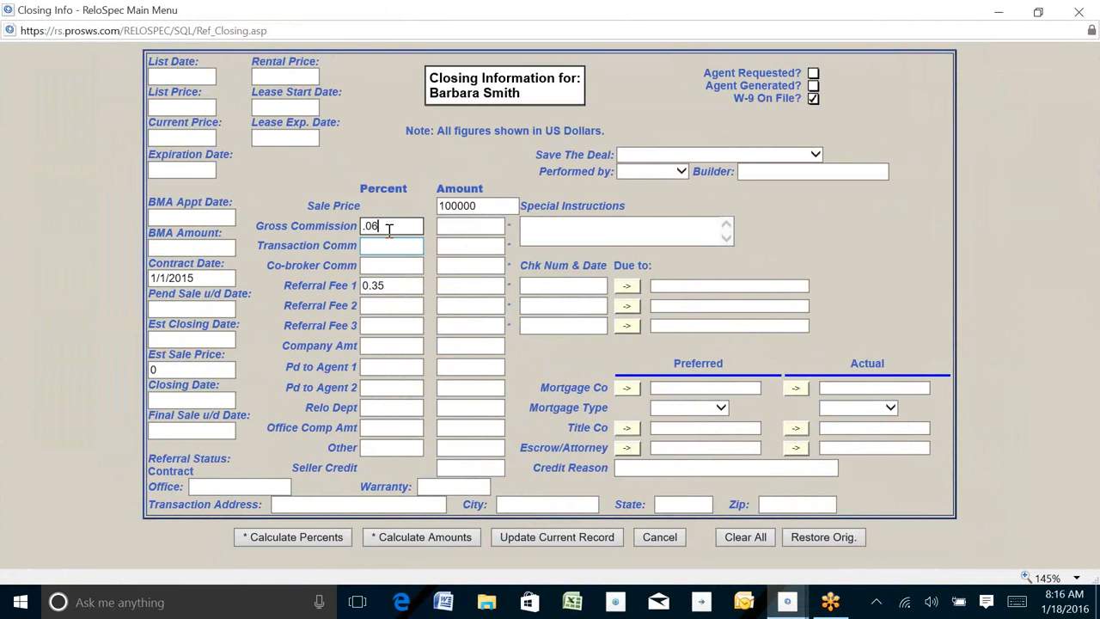
key(Tab)
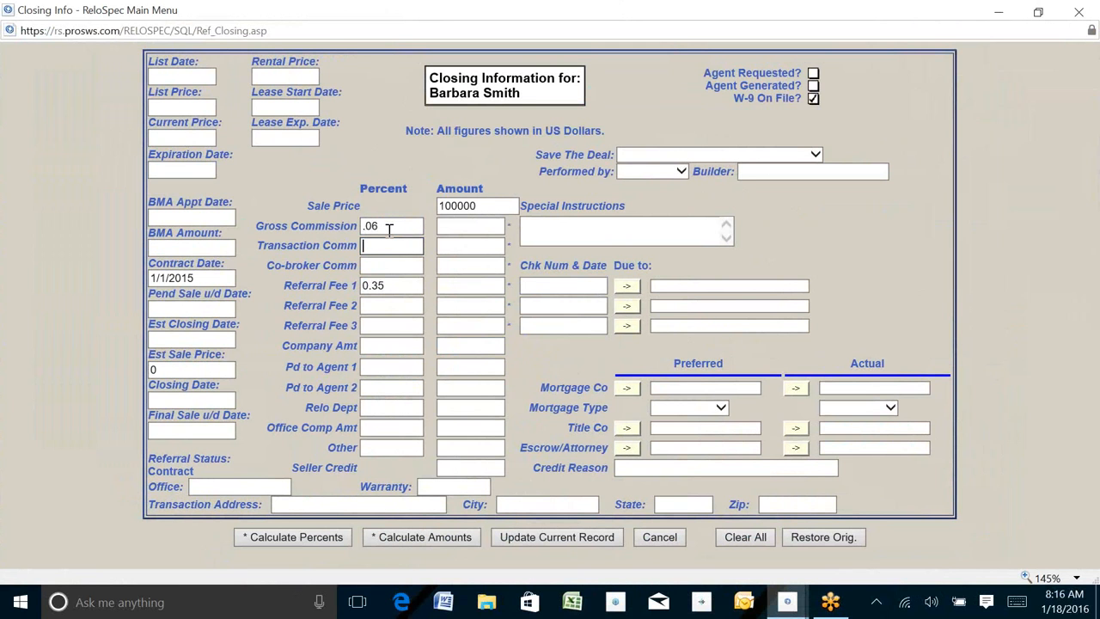
text(.03)
click(423, 539)
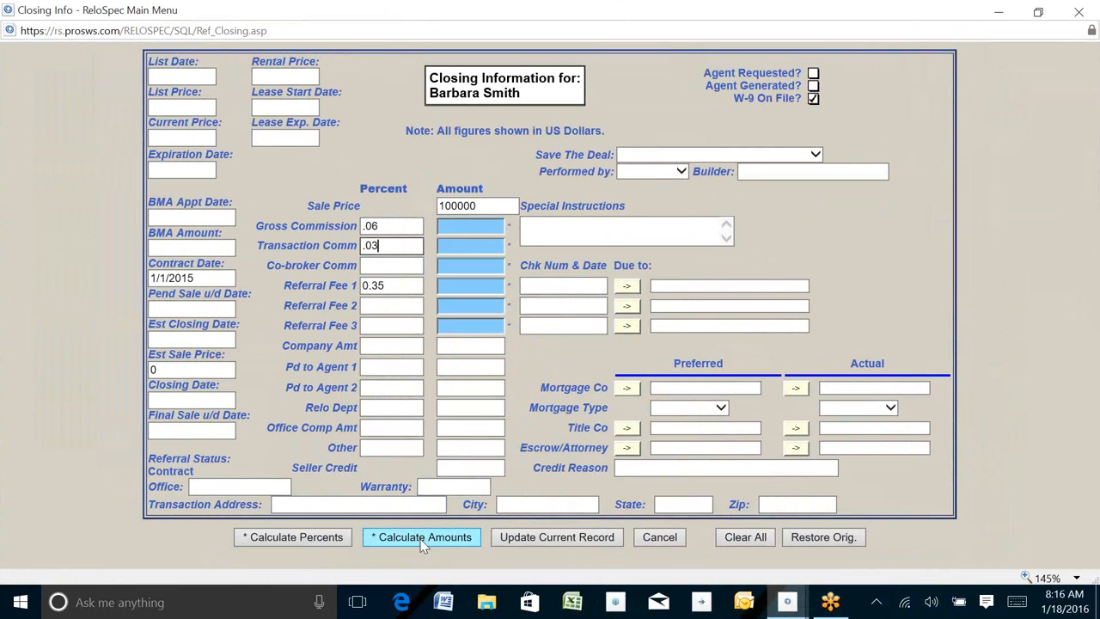
click(421, 540)
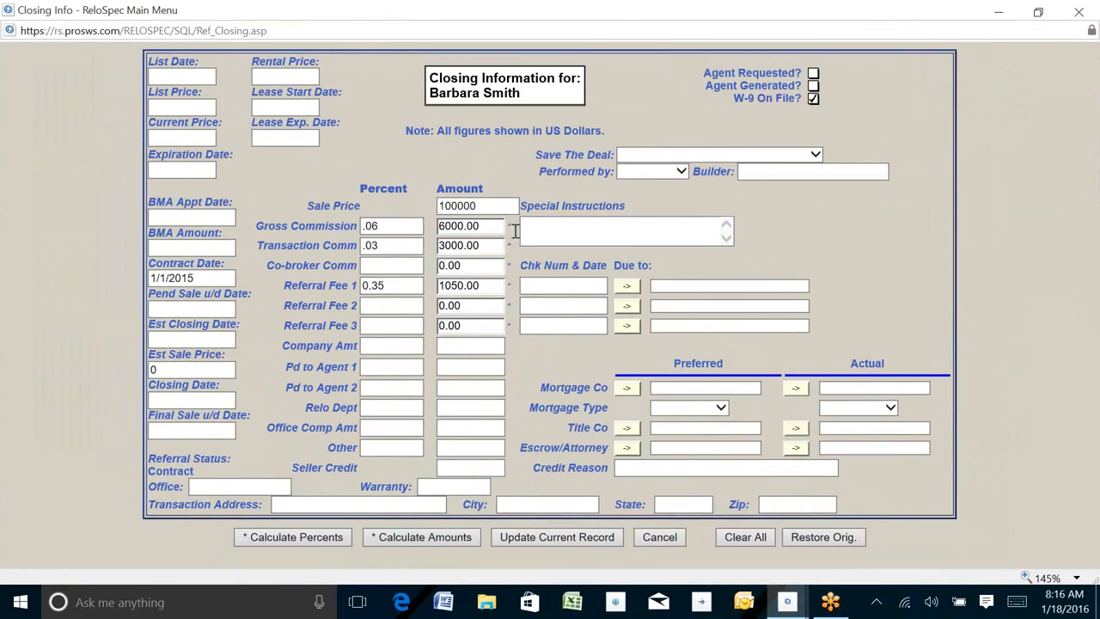
click(168, 399)
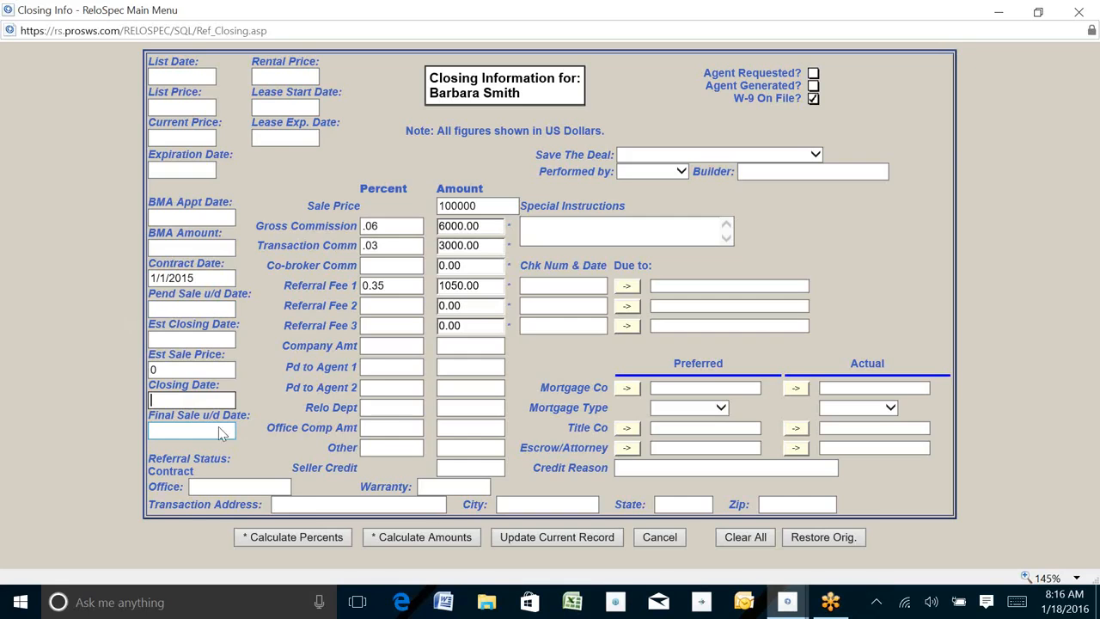
drag(151, 384, 221, 389)
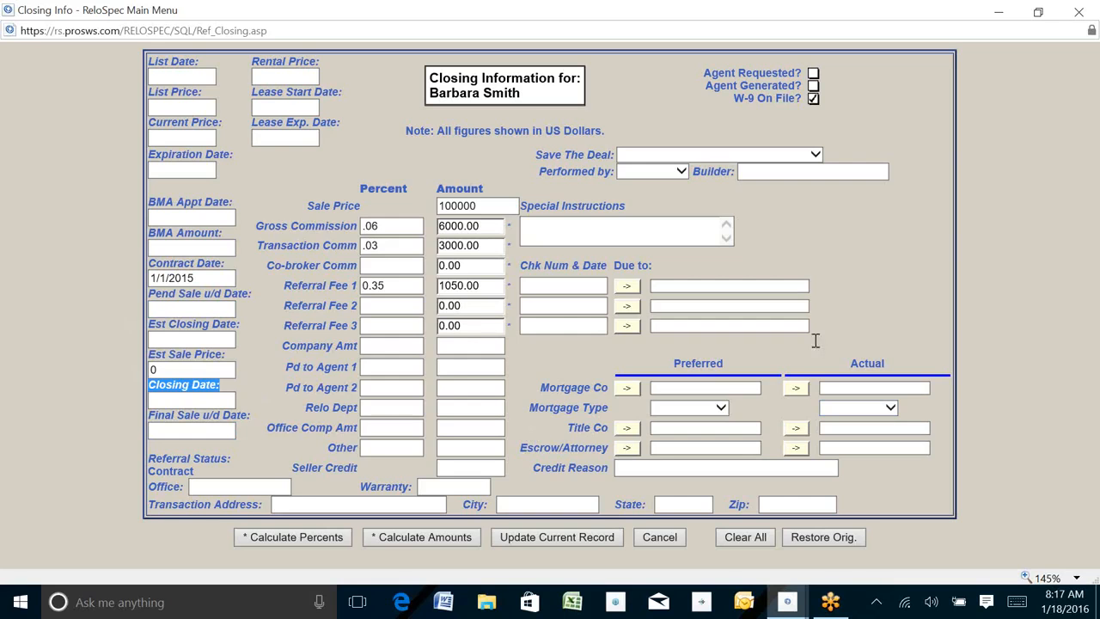
click(593, 228)
Choose A1 Real Estate as the company that Referral Fee 1 is due to.
click(628, 289)
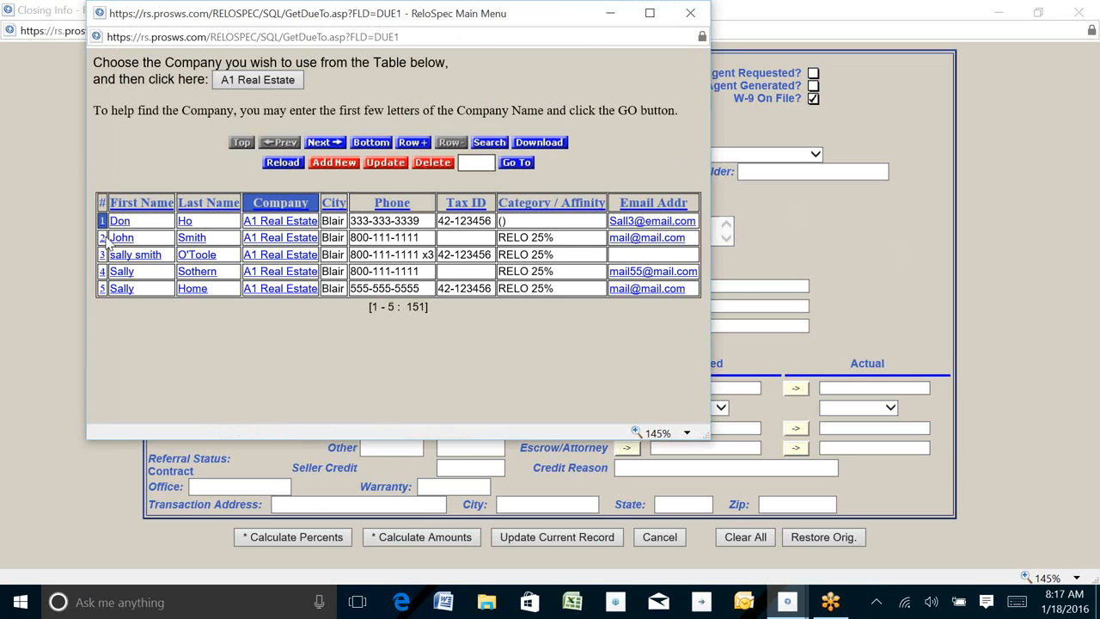
click(270, 83)
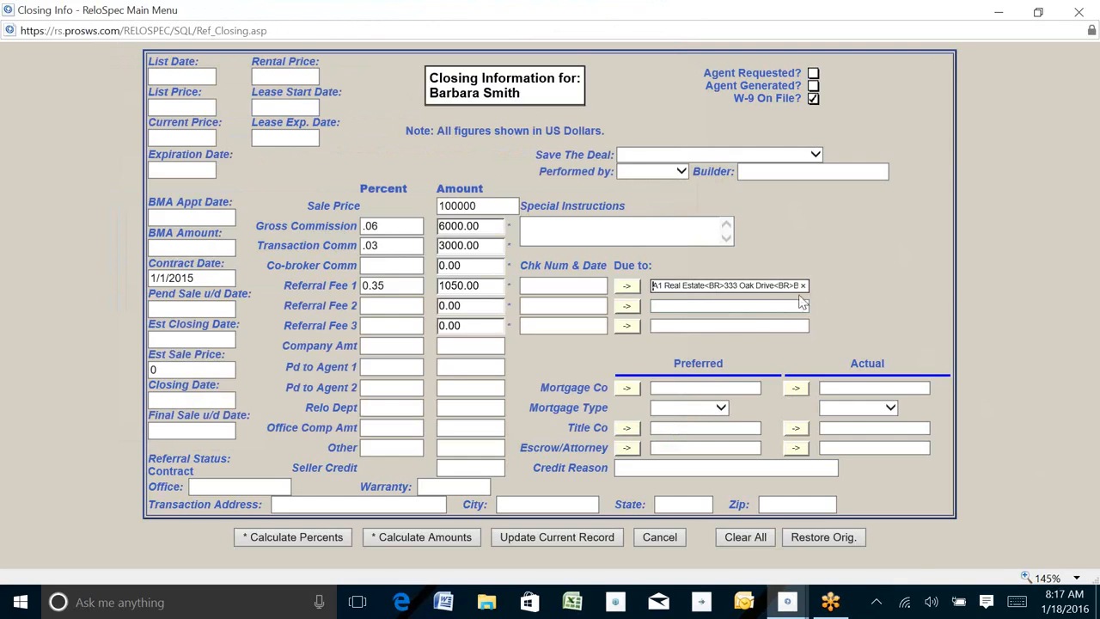
Examine the preferred and actual mortgage company, mortgage type, title company, seller credit and credit reason fields.
click(714, 388)
click(714, 387)
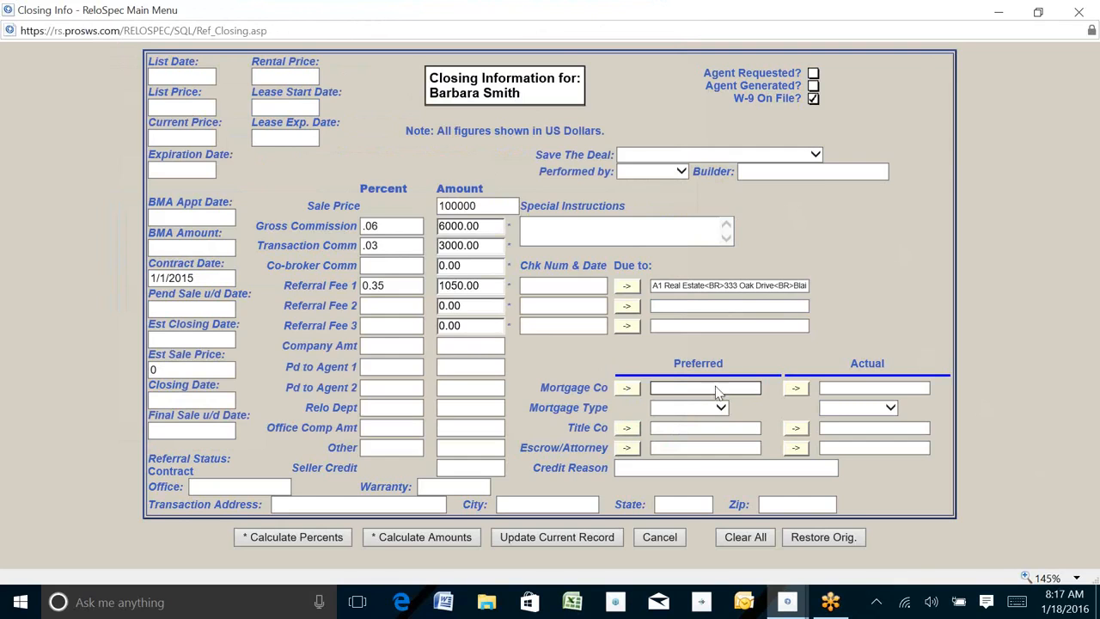
click(859, 387)
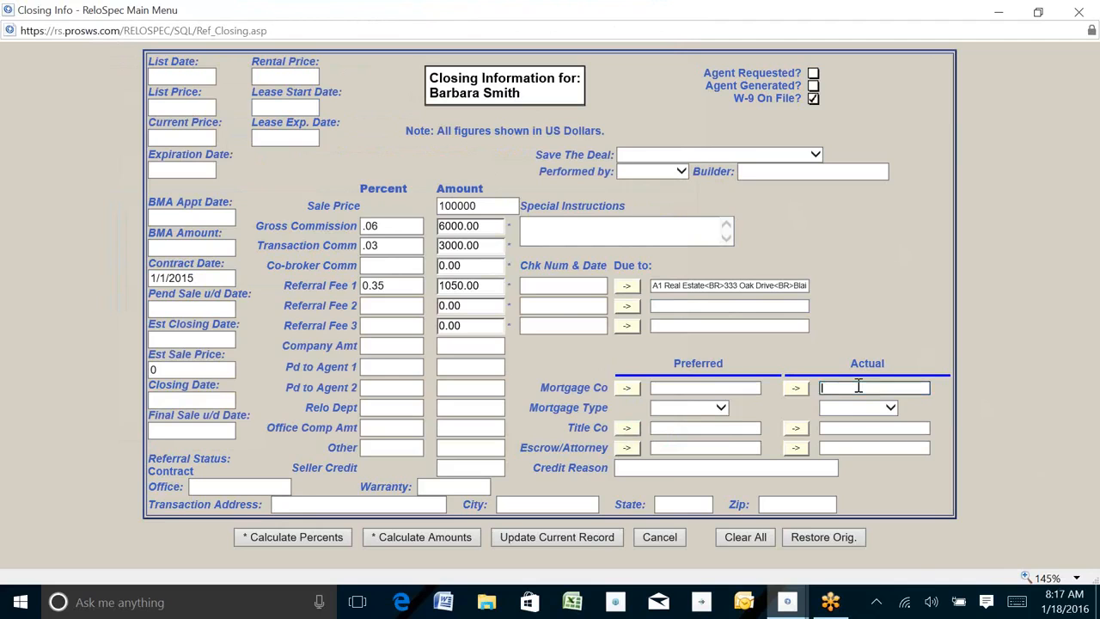
click(723, 408)
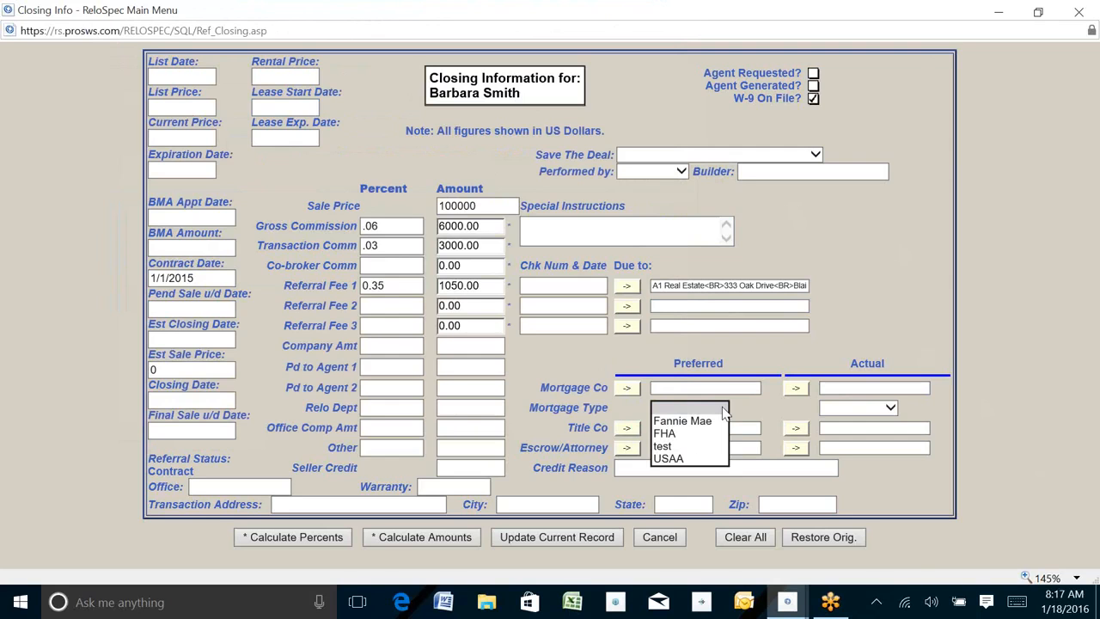
click(751, 400)
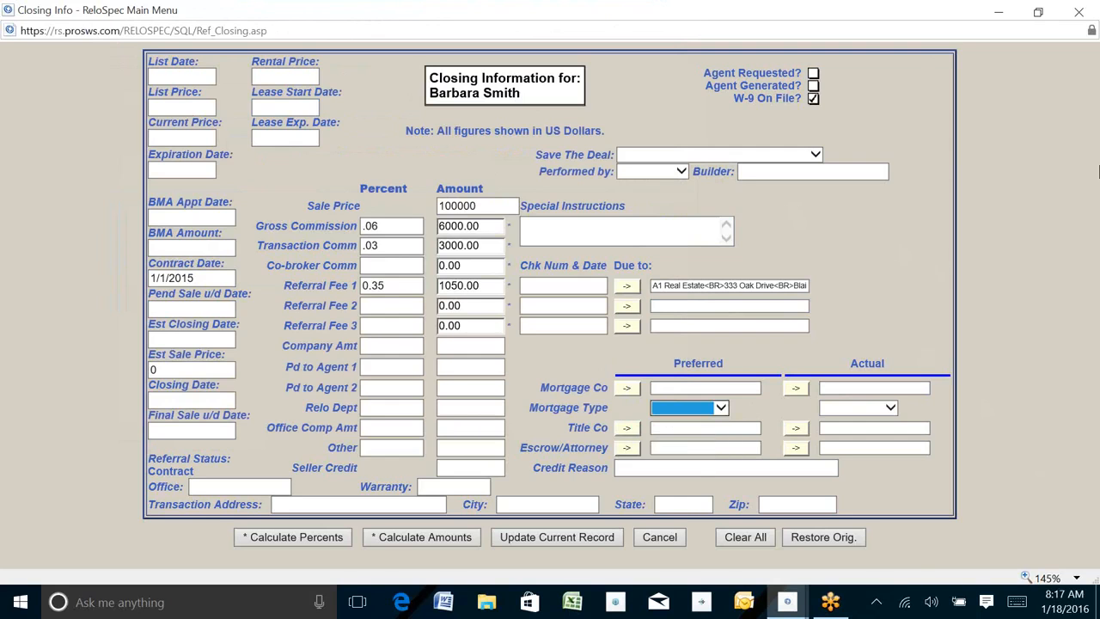
click(876, 276)
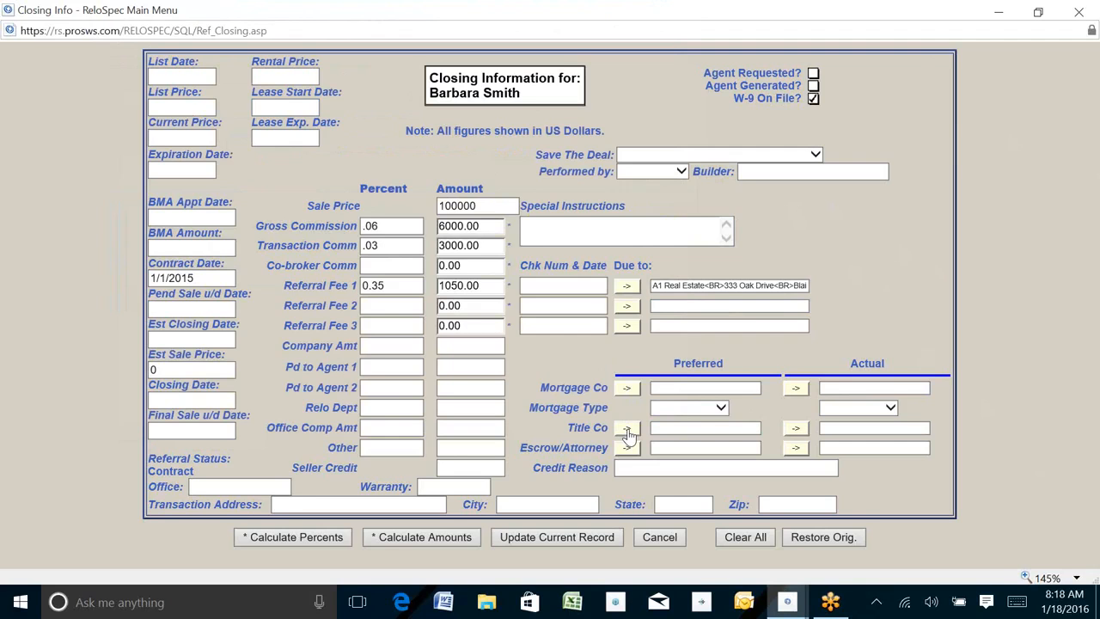
click(752, 431)
click(627, 461)
click(452, 468)
click(625, 469)
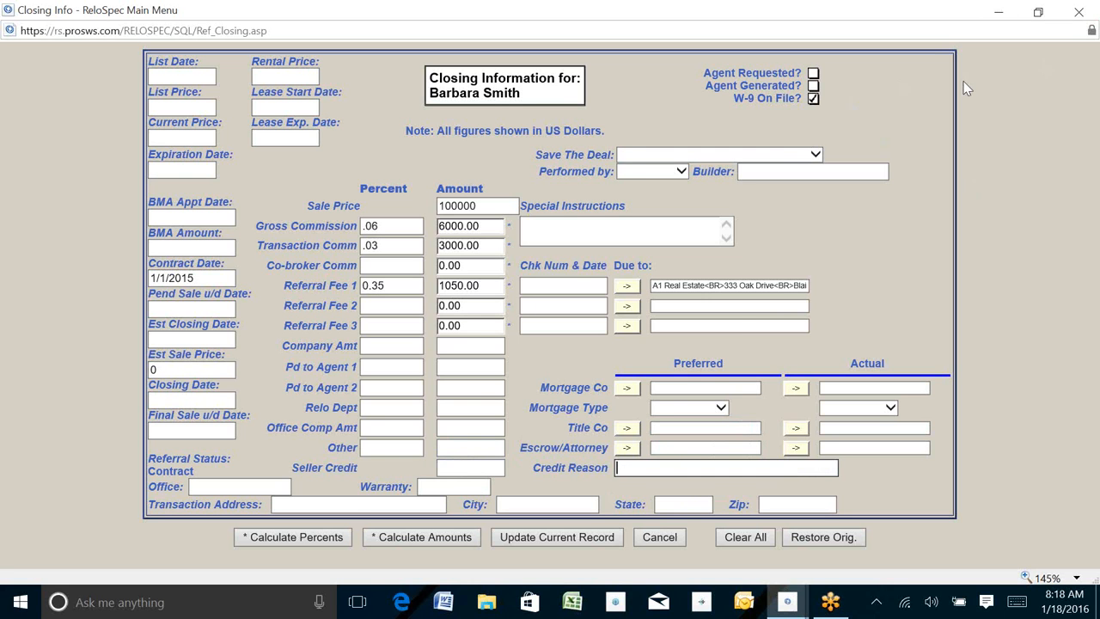
Examine the available choices for Save The Deal and Performed by without selecting any.
click(815, 155)
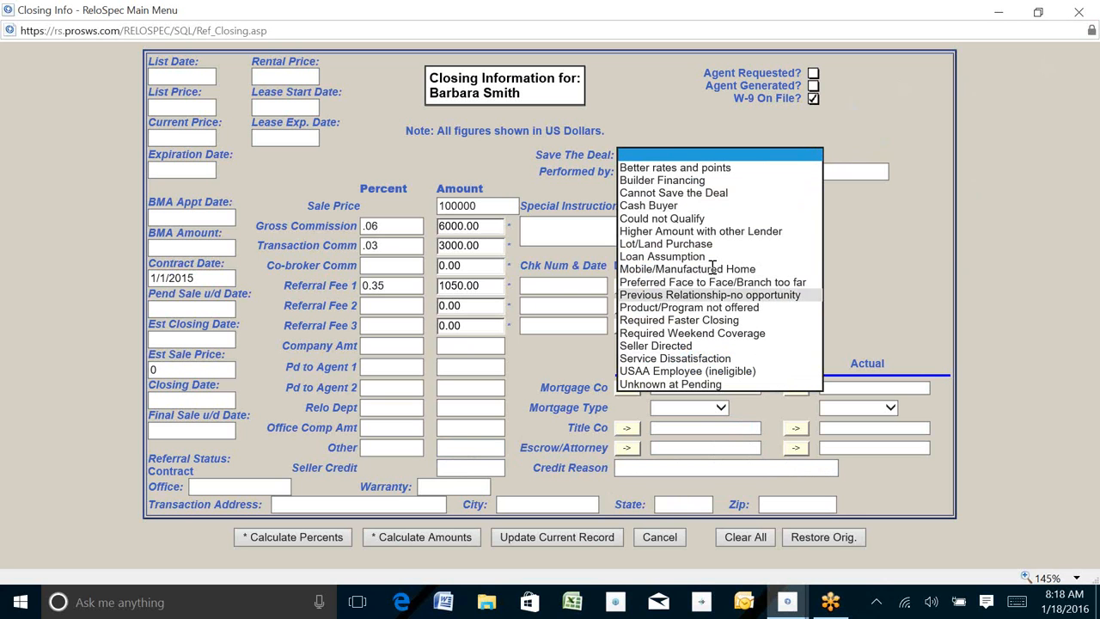
click(931, 218)
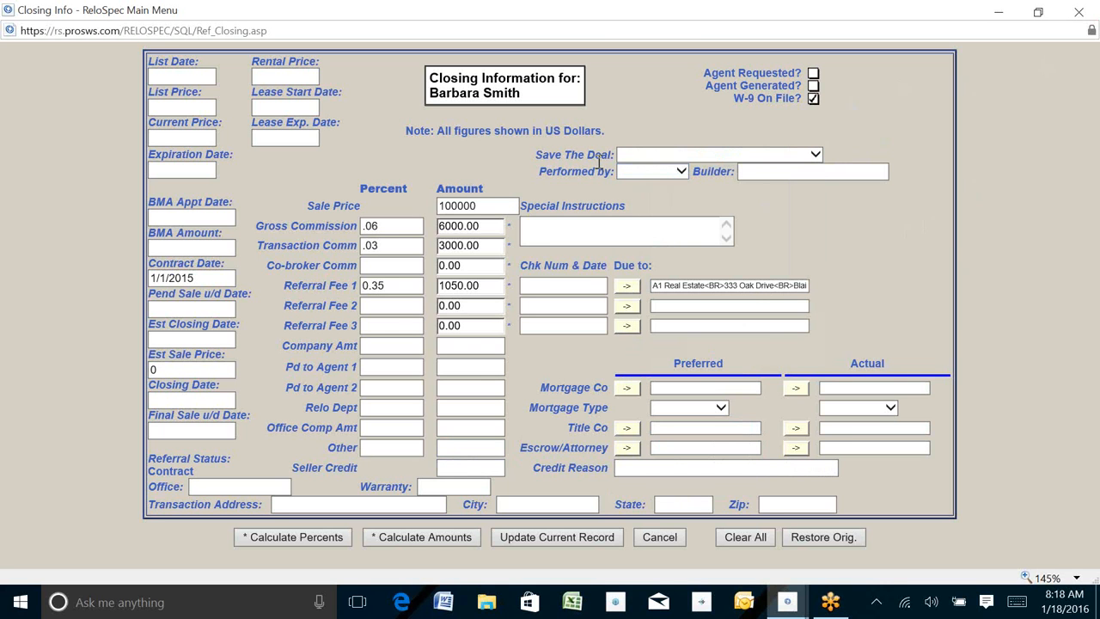
click(679, 174)
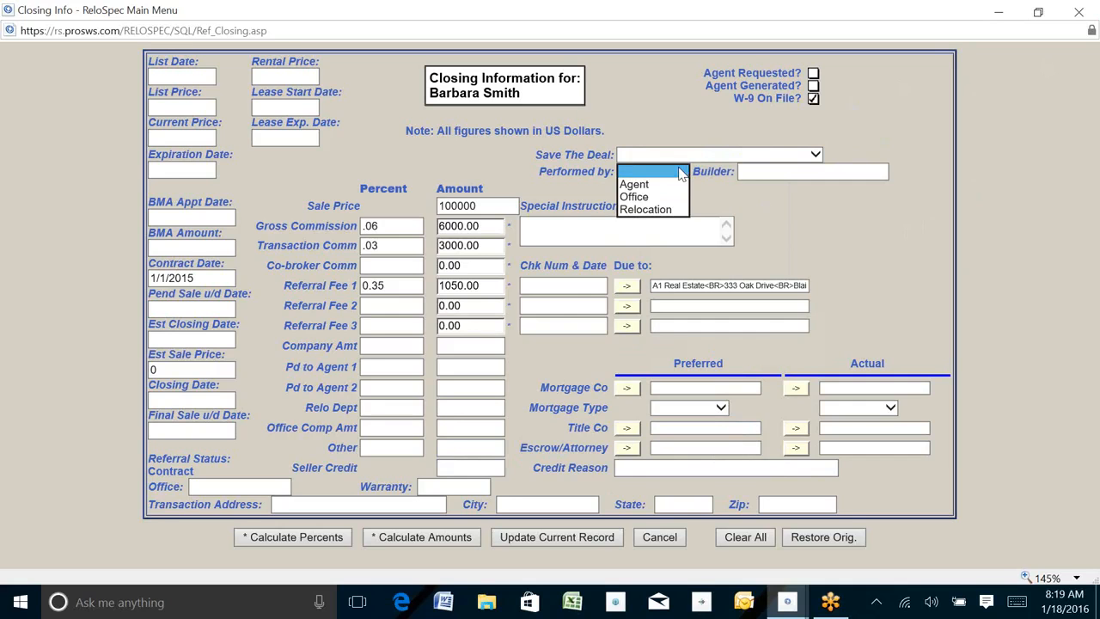
click(910, 222)
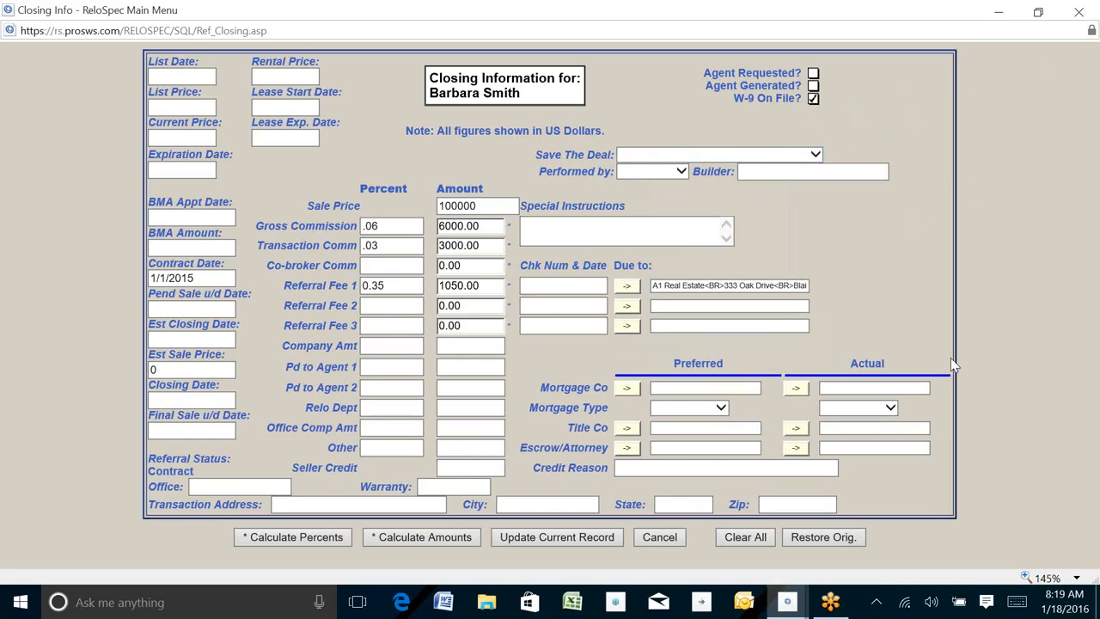
Enter 2/1/16 as the closing date and update the current record.
click(202, 401)
text(2/1/1)
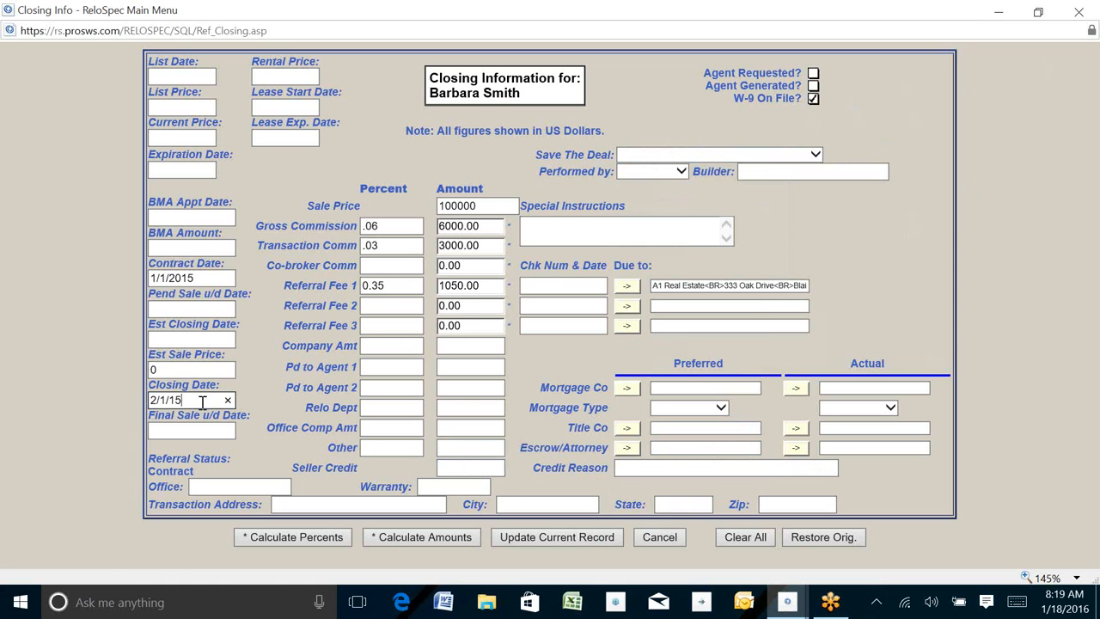
text(6)
click(553, 542)
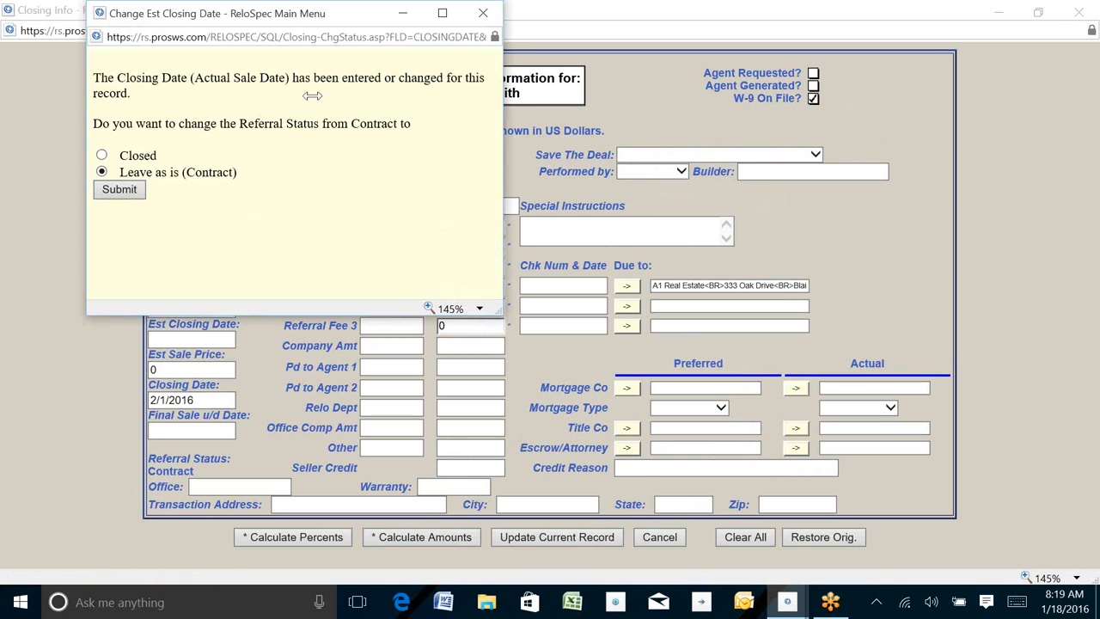
Change the referral status to Closed for the entered closing date and dismiss the status window.
click(101, 155)
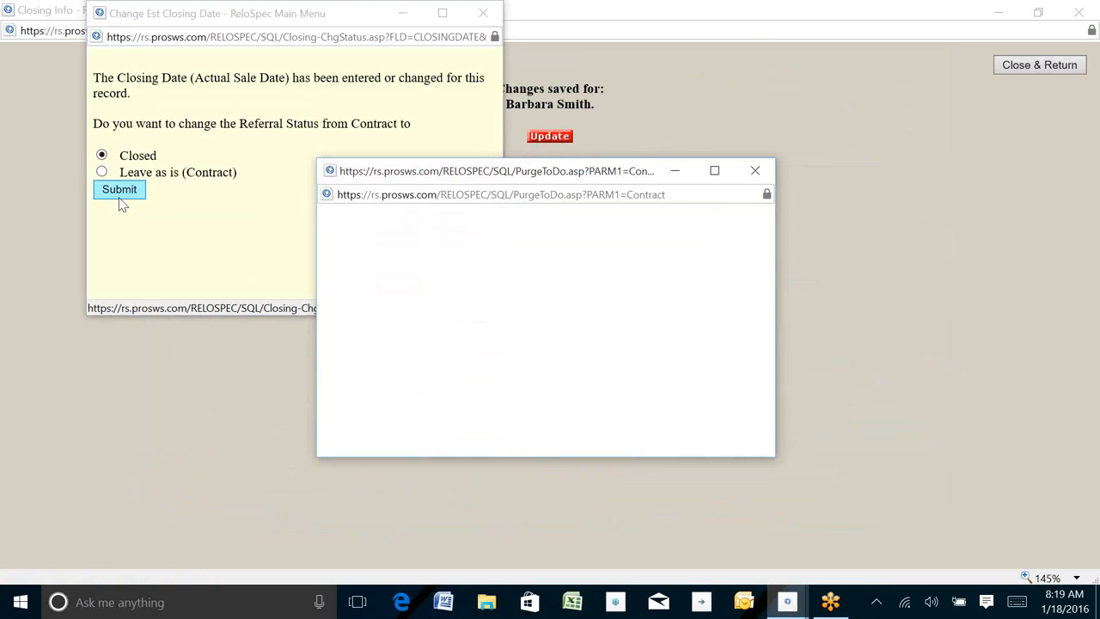
click(119, 190)
click(354, 394)
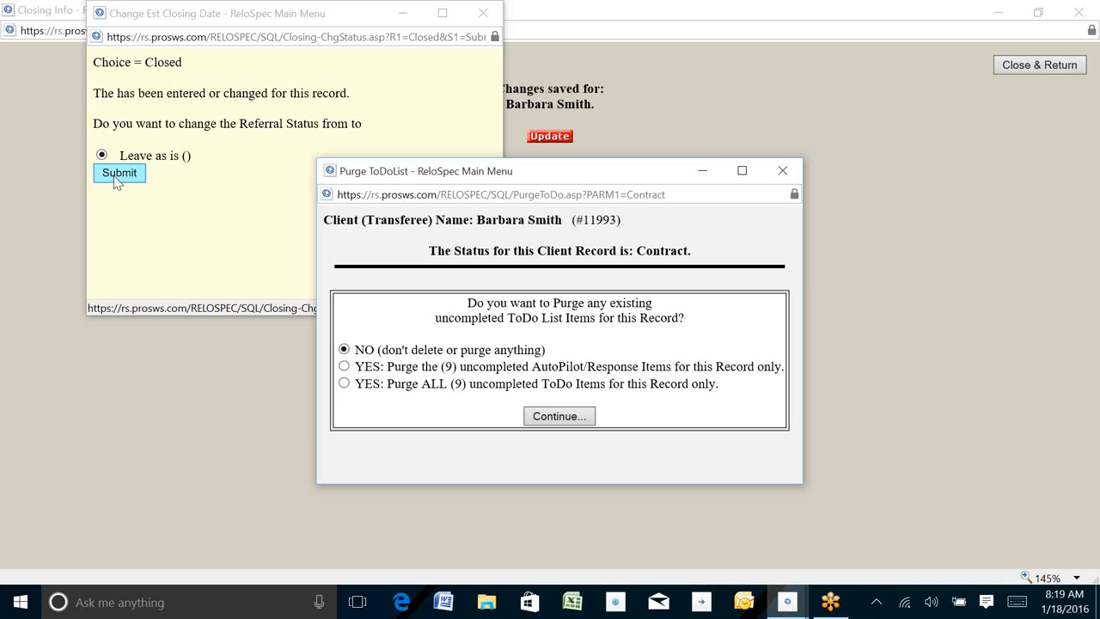
drag(344, 16, 182, 44)
click(321, 35)
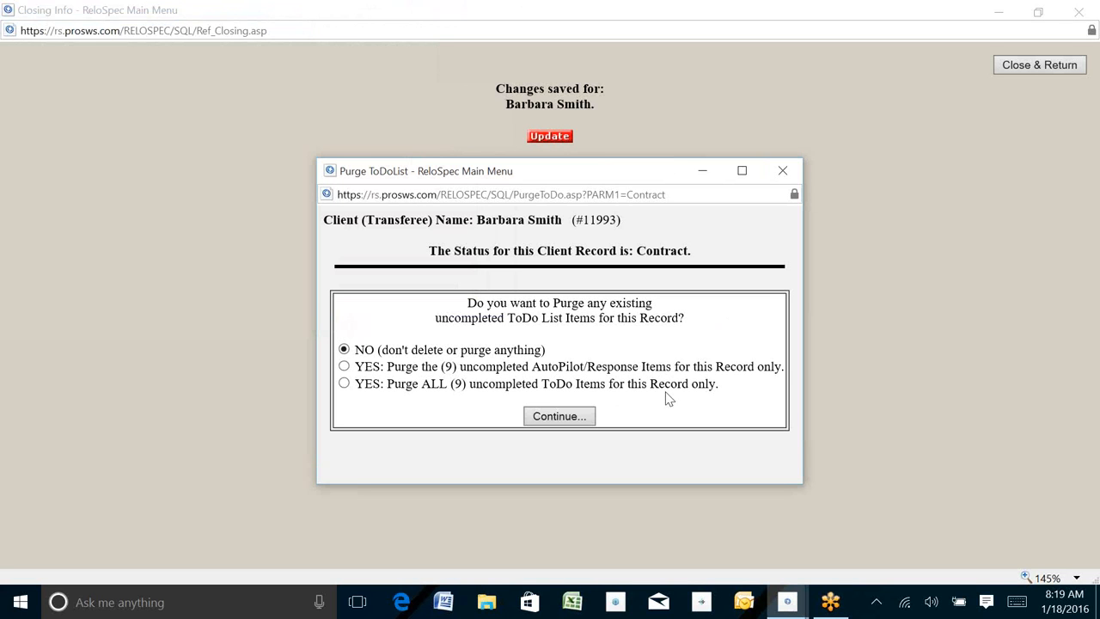
Purge all uncompleted ToDo items for this record only, and close the closing information to return to the client list.
click(343, 383)
click(579, 418)
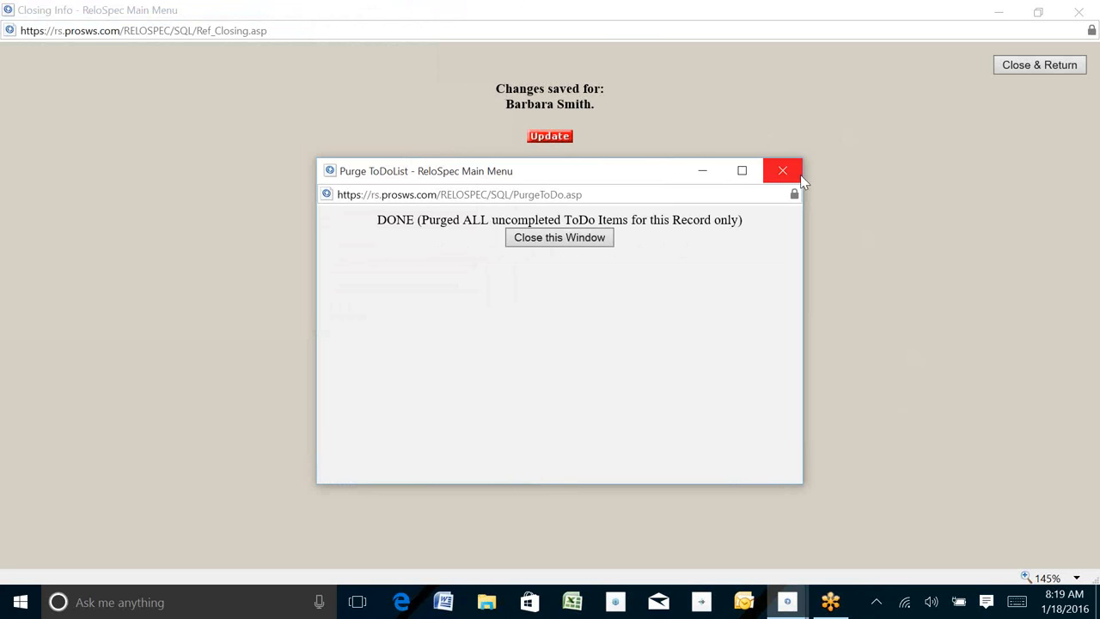
click(565, 241)
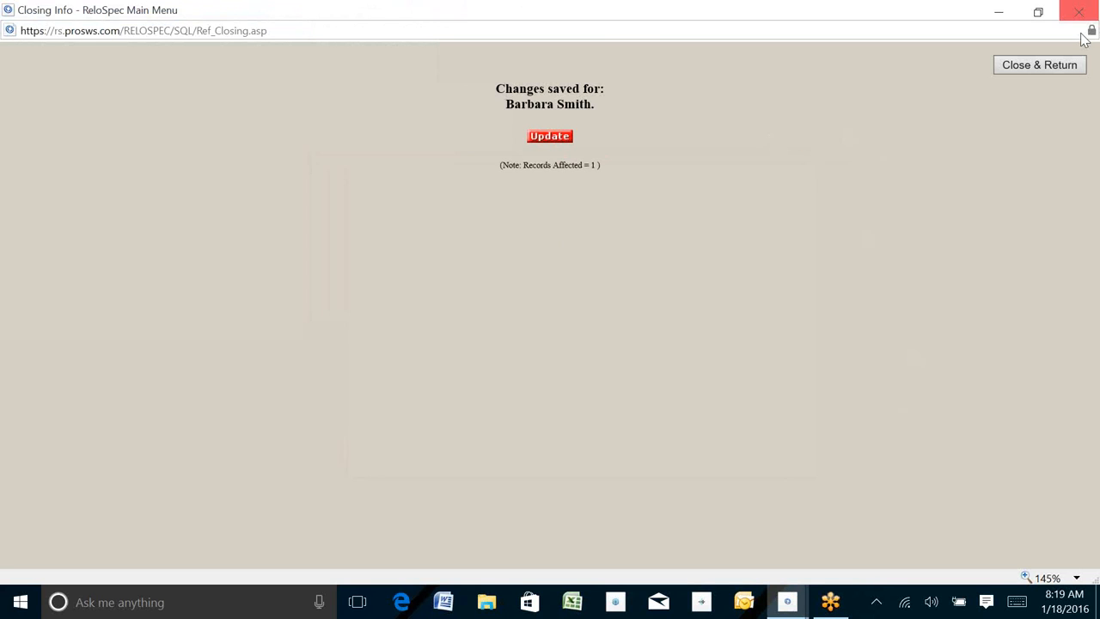
click(1049, 71)
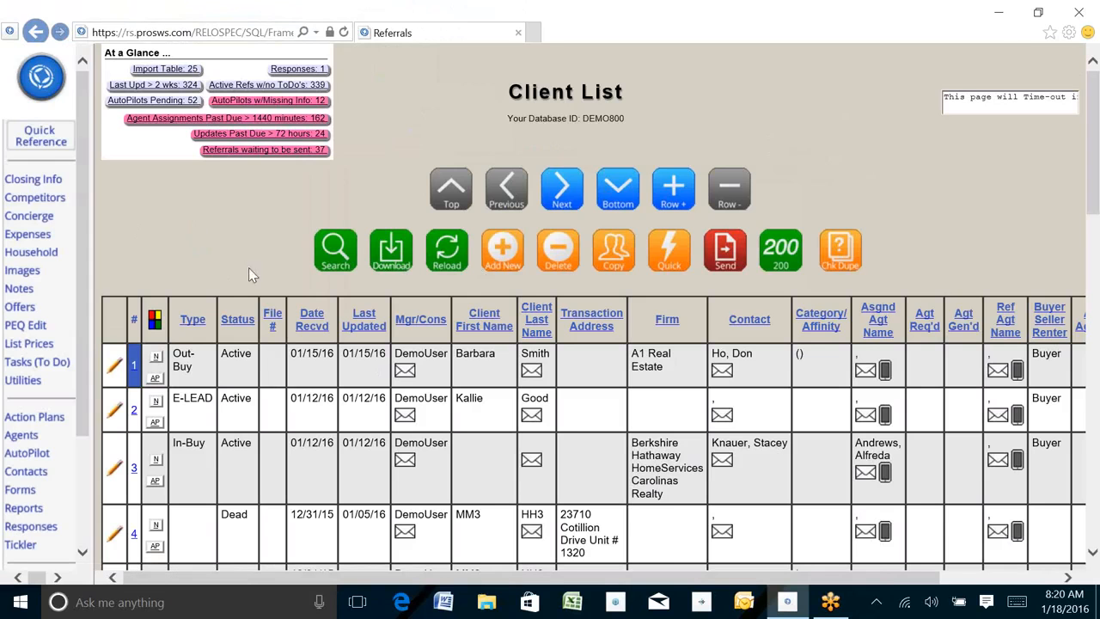
Open the Accounting Sheet Details form for the first referral in the client list.
click(23, 508)
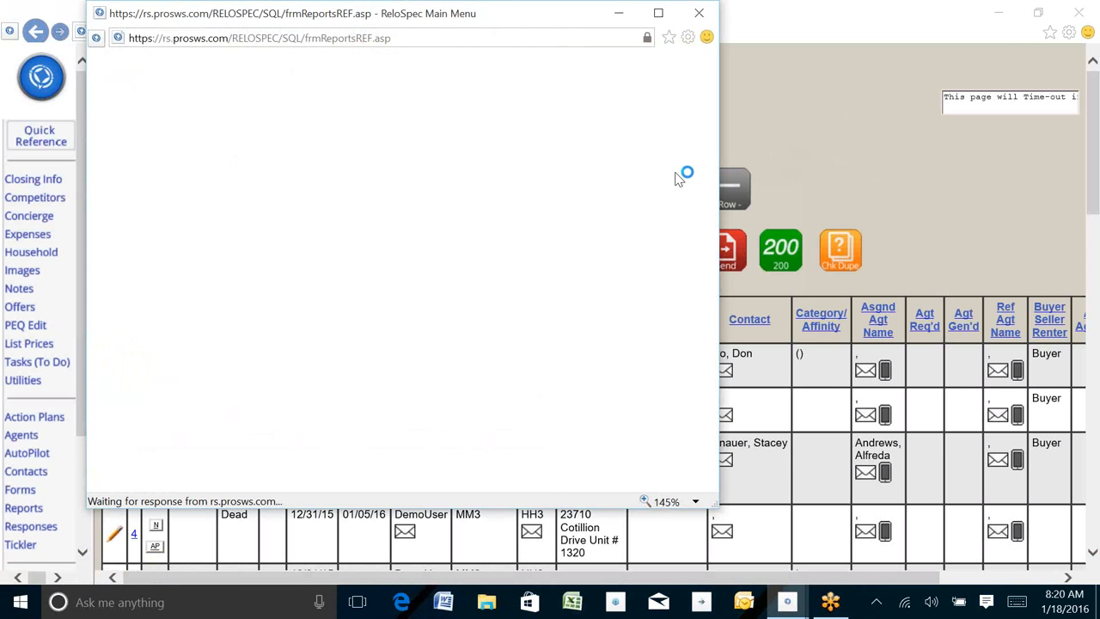
drag(263, 19, 405, 69)
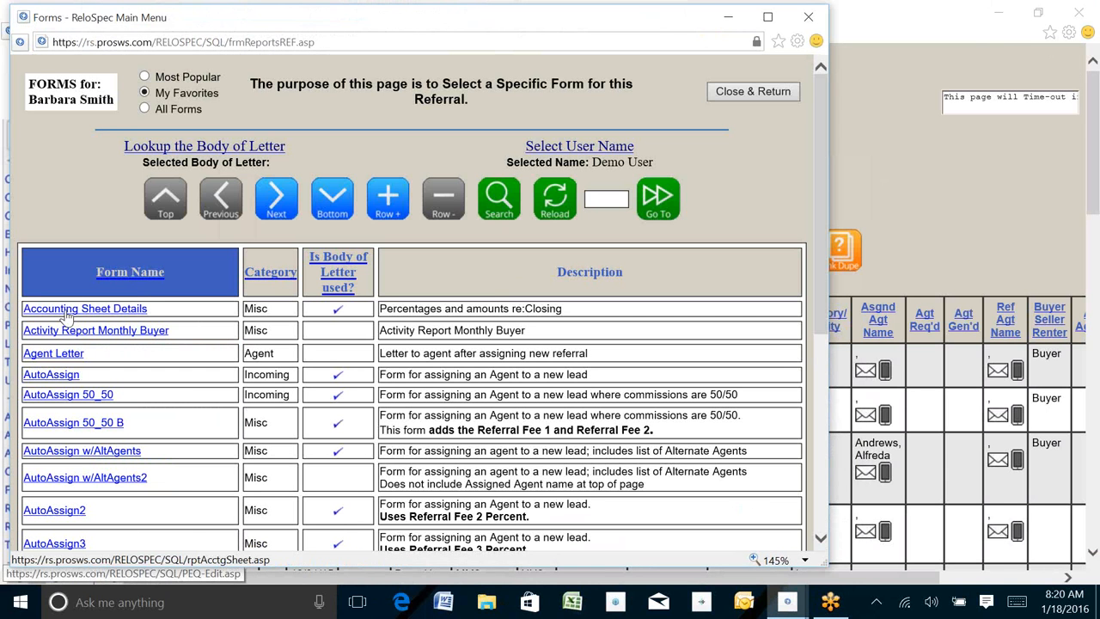
click(94, 314)
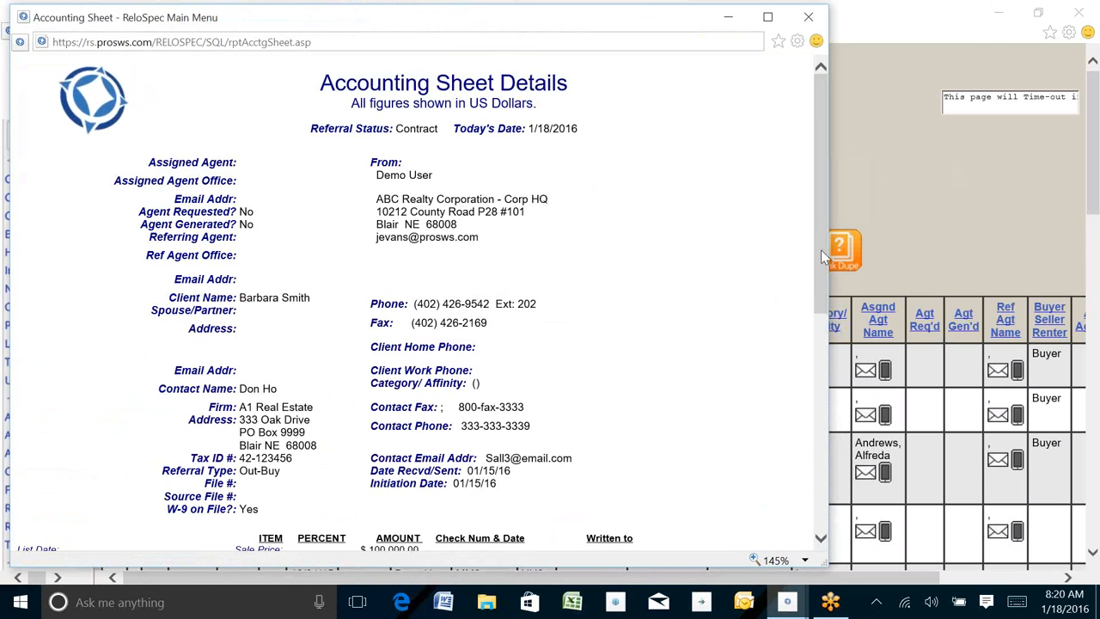
Examine the sale price, commissions, referral fees, dates and referral fee 1 recipient on the accounting sheet, and close it.
drag(821, 249, 823, 304)
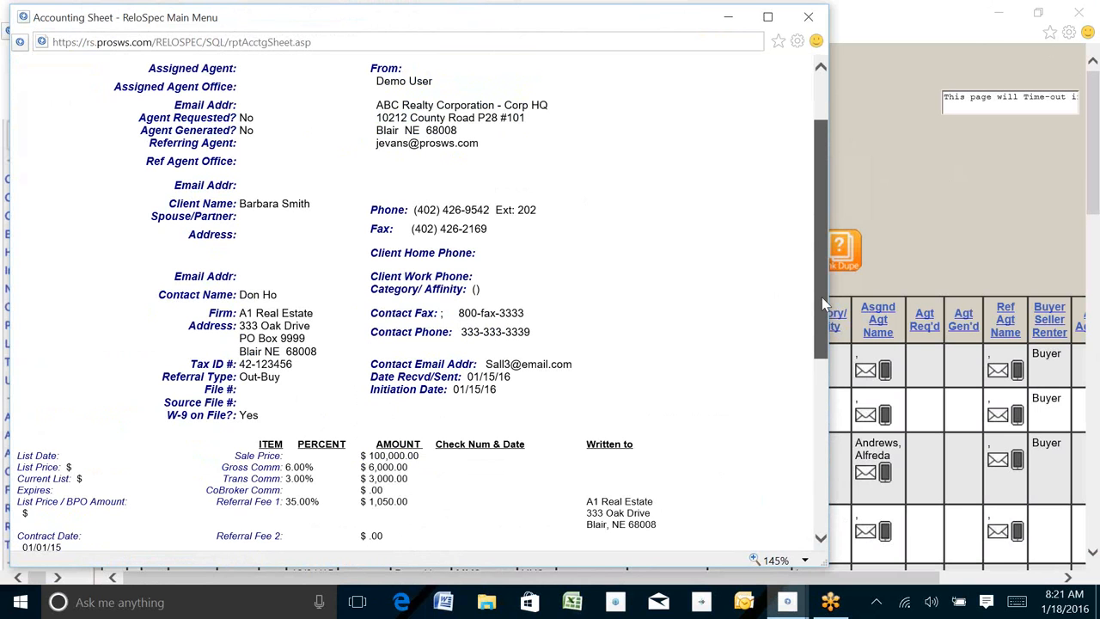
drag(823, 304, 823, 385)
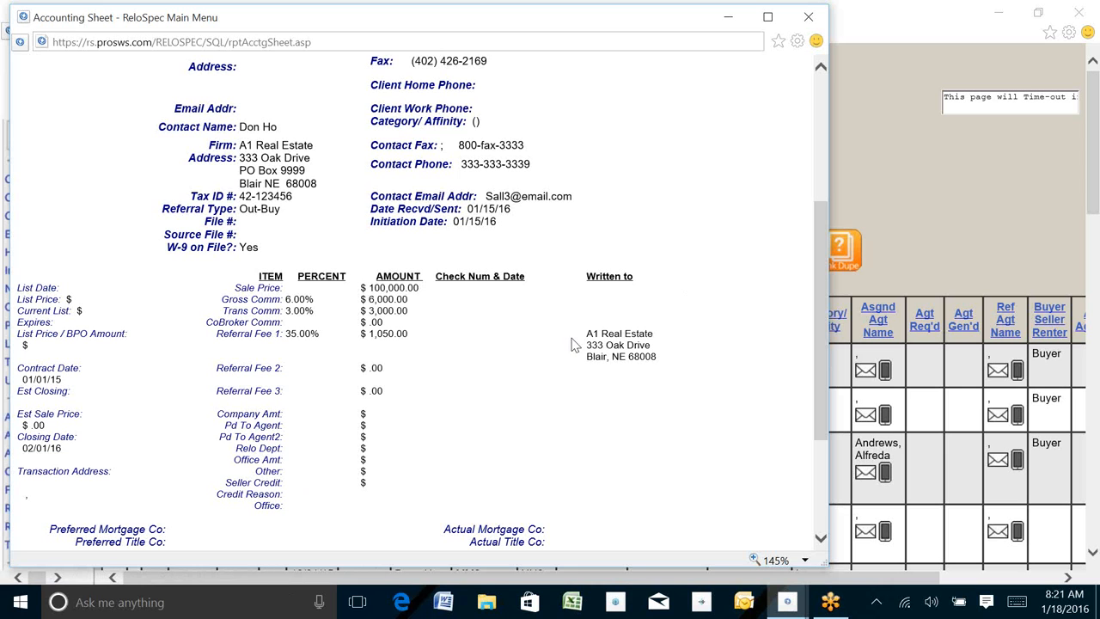
drag(587, 334, 677, 336)
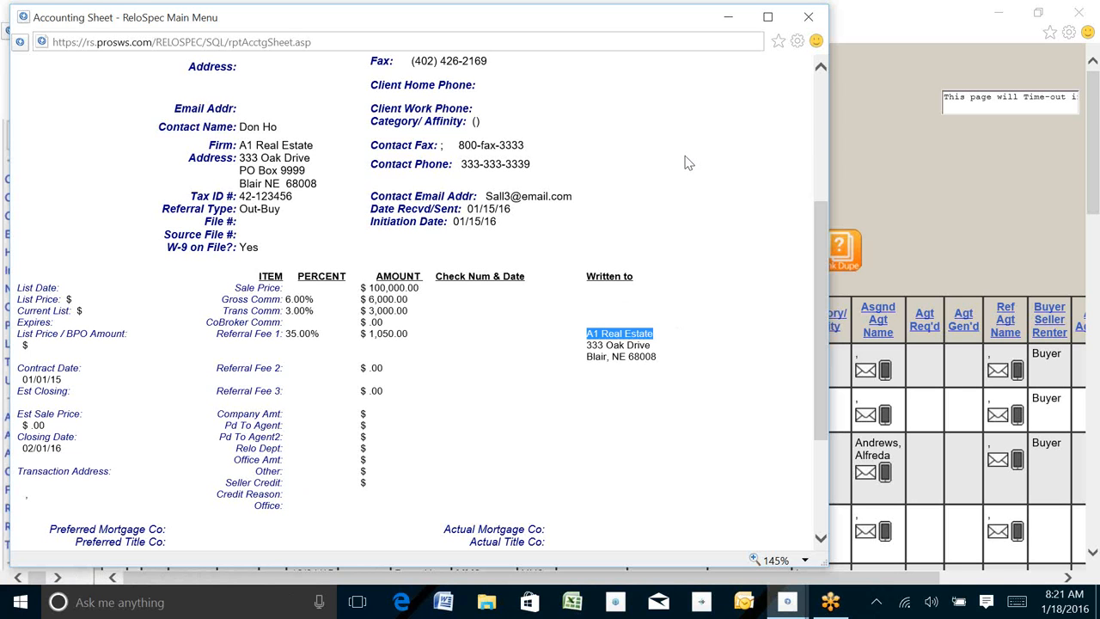
click(809, 17)
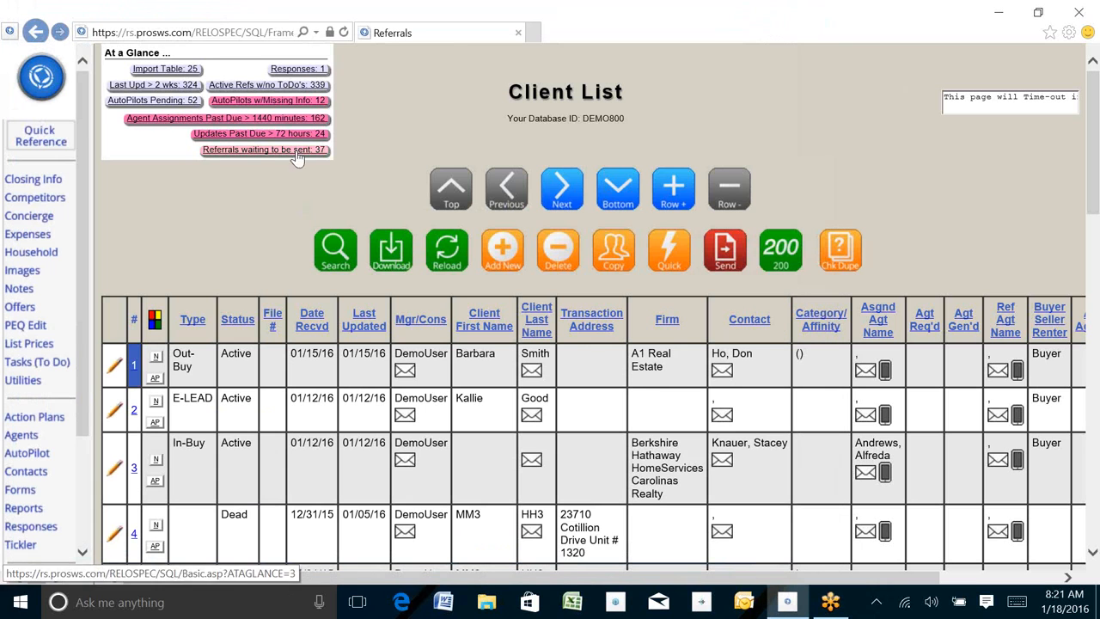